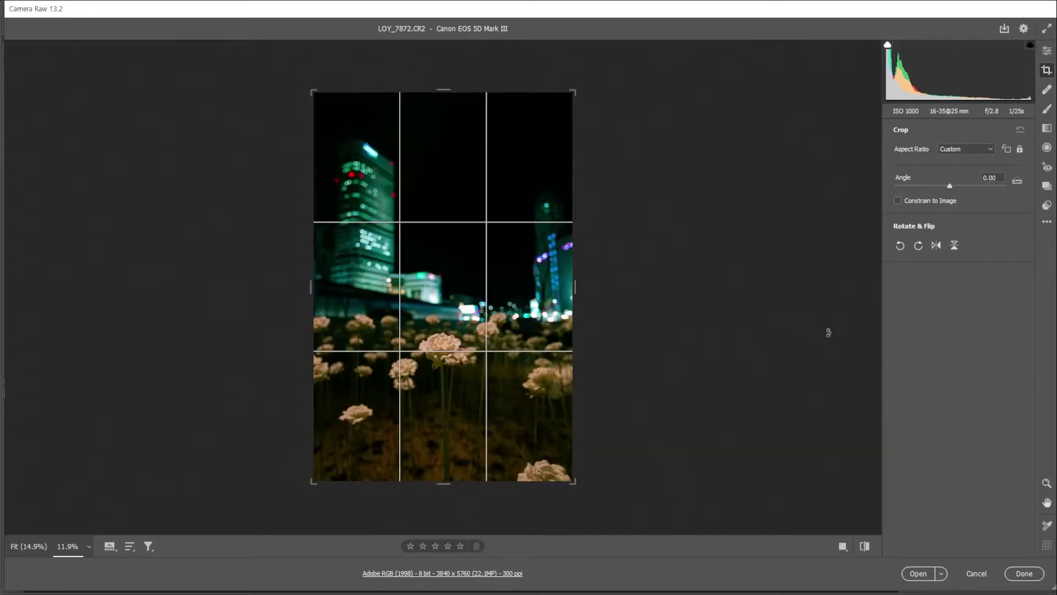
Activate the Crop tool and shrink the crop box from its corner to about 3050 x 4575 pixels.
left_click(1047, 72)
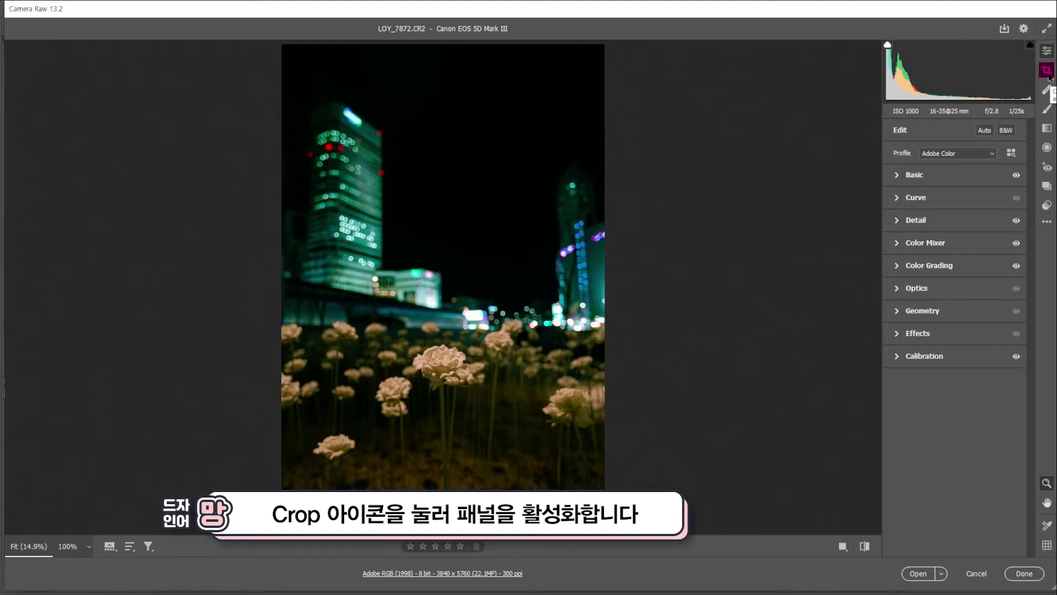
left_click(1048, 71)
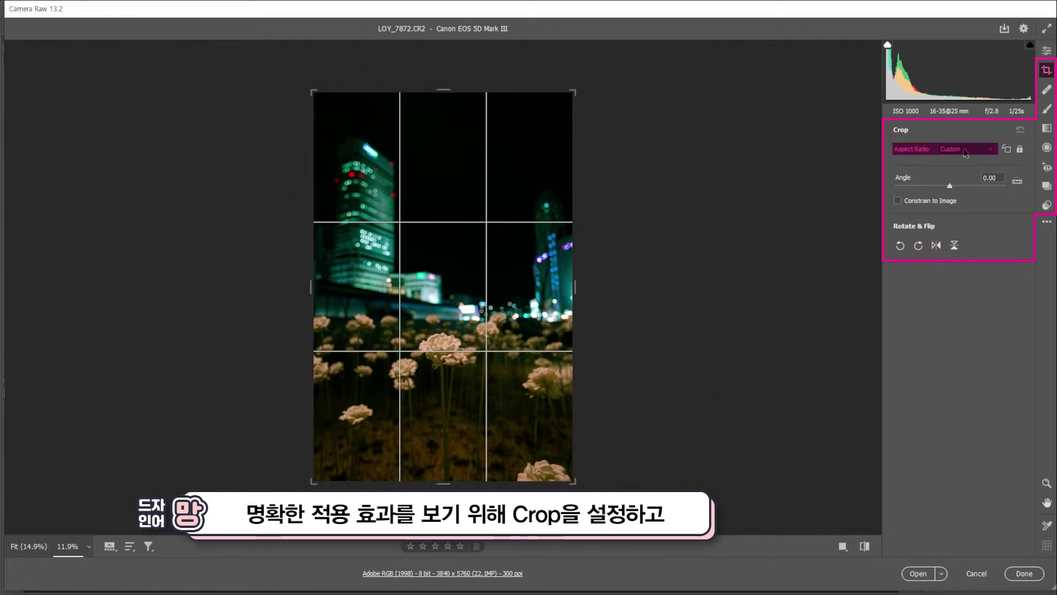
left_click_drag(574, 92, 521, 171)
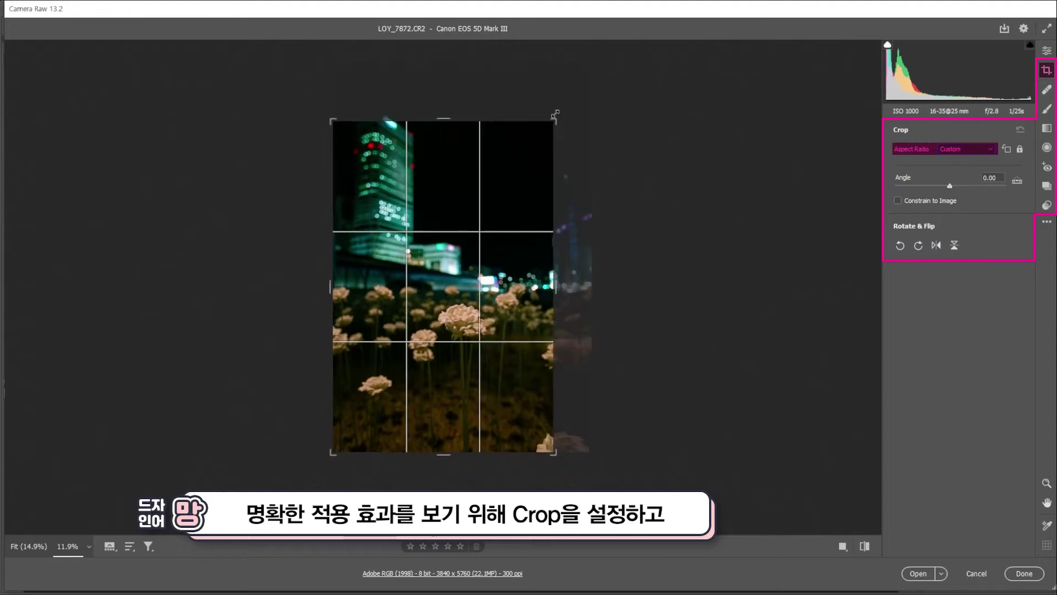
Set the crop's aspect ratio to Original to restore the full-size crop box.
left_click(958, 149)
left_click(956, 159)
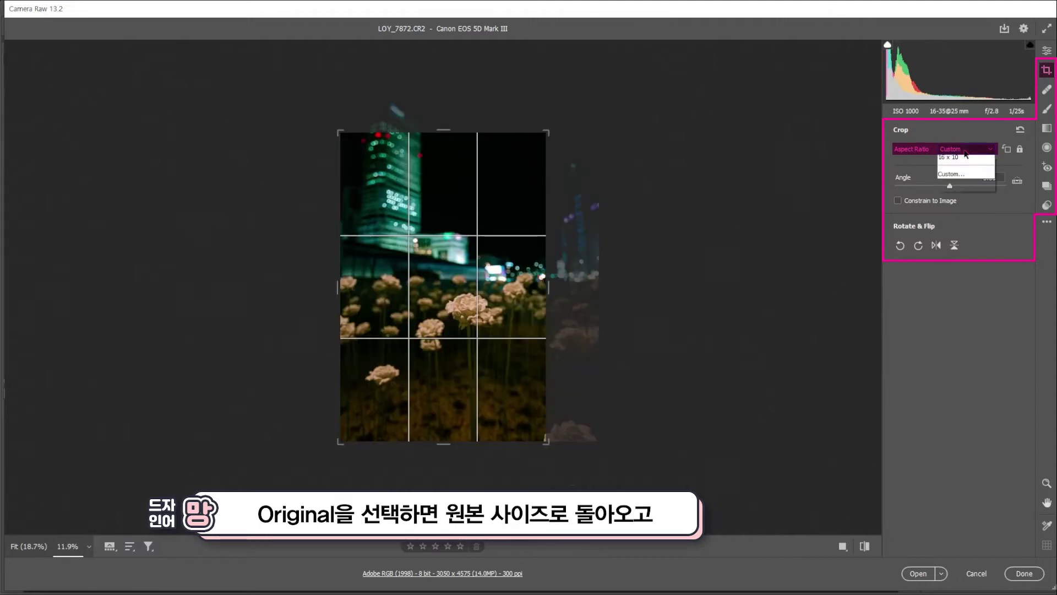
left_click(965, 149)
left_click(961, 169)
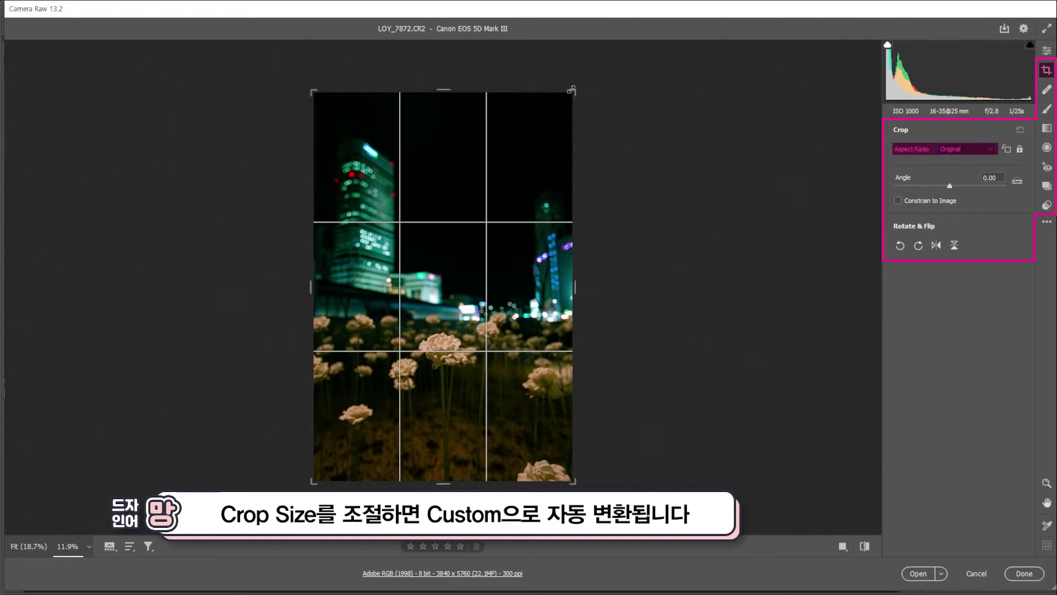
Shrink the crop box to about 2630 x 3945 pixels, then try the 1 x 1, 2 x 3 / 4 x 6, 16 x 9 and 16 x 10 aspect ratios.
left_click_drag(573, 92, 537, 115)
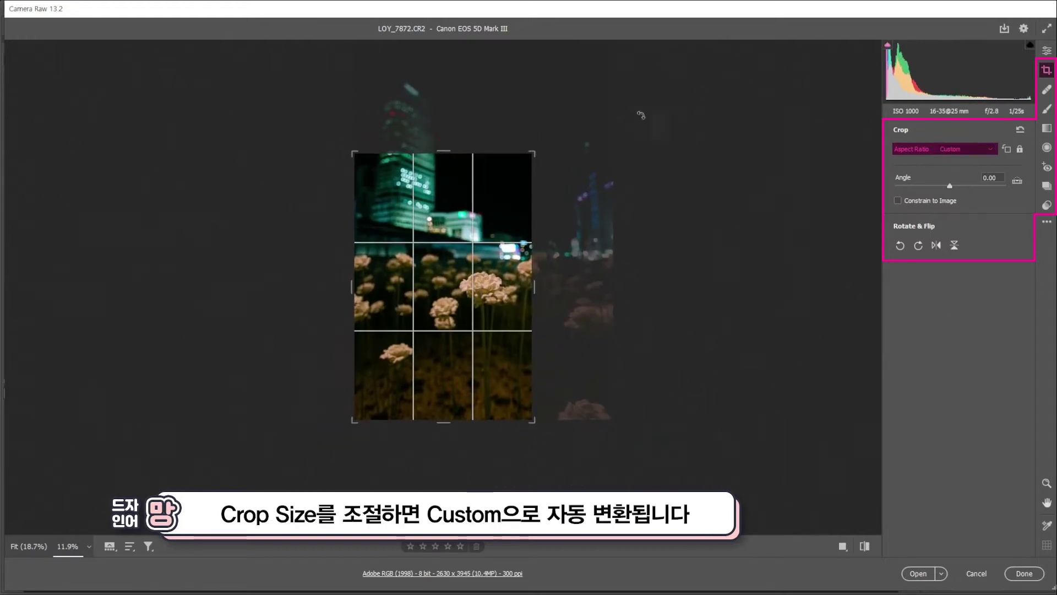
left_click(982, 150)
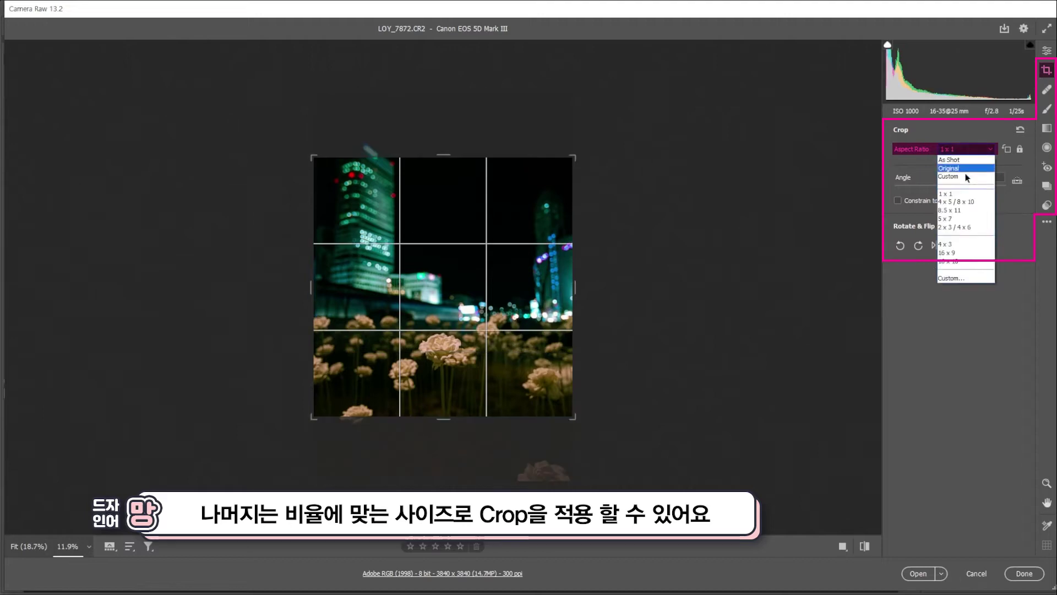
left_click(949, 209)
left_click(965, 156)
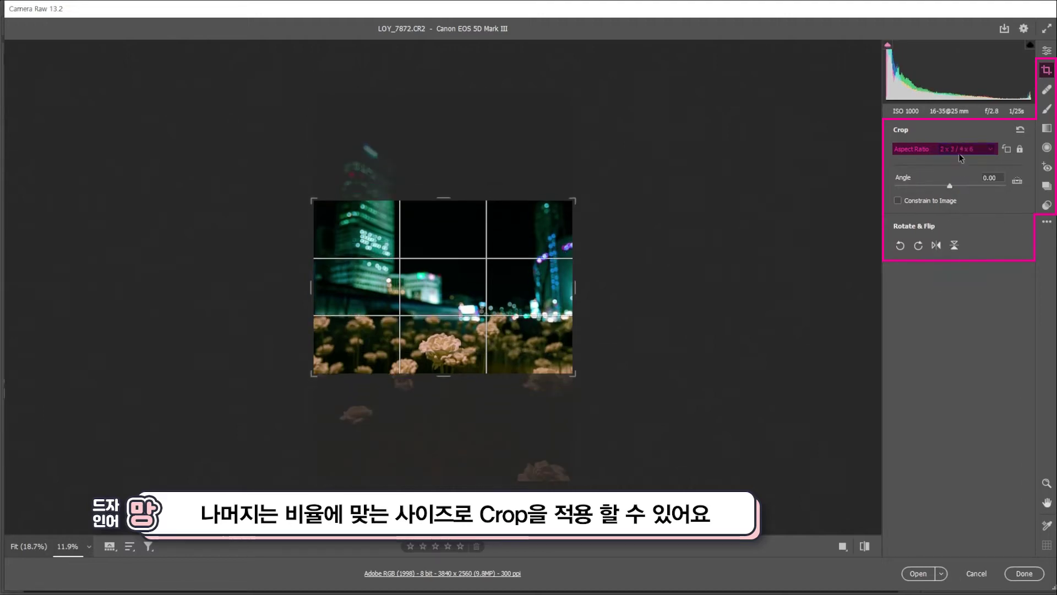
left_click(957, 253)
left_click(967, 148)
left_click(952, 261)
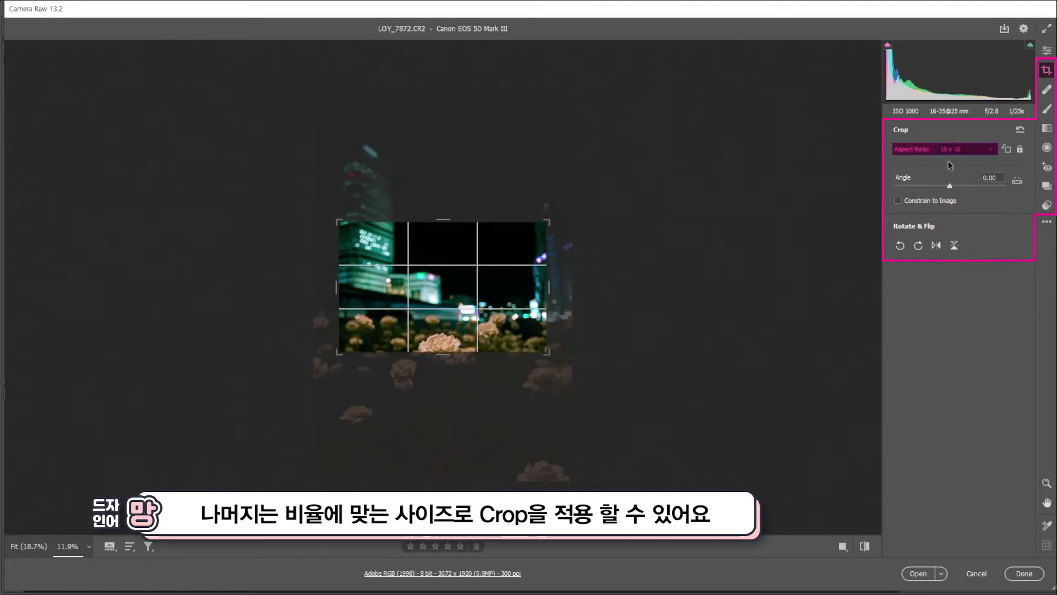
left_click(966, 149)
left_click(951, 277)
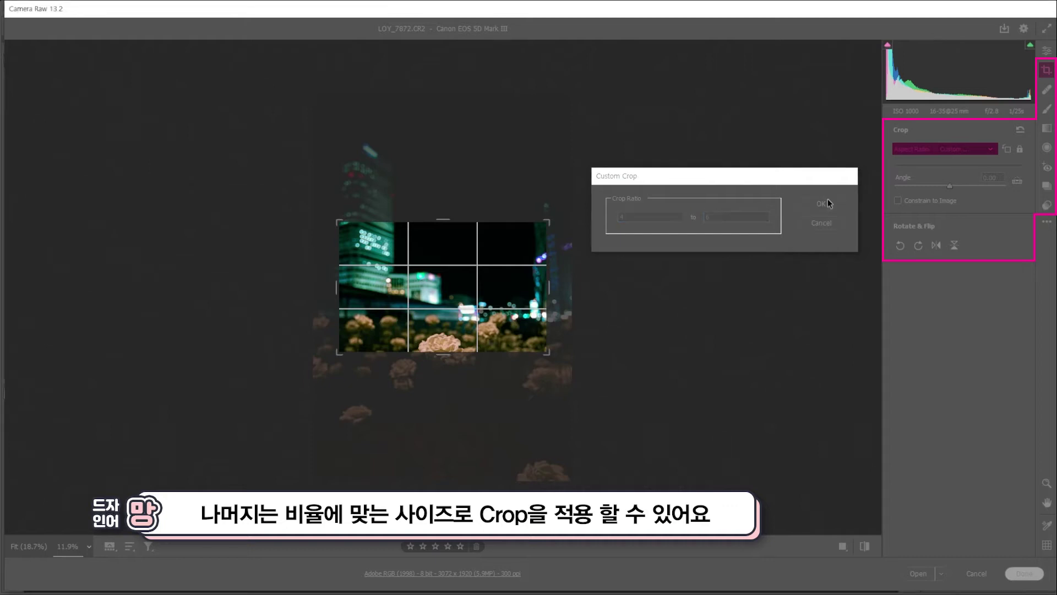
left_click(820, 222)
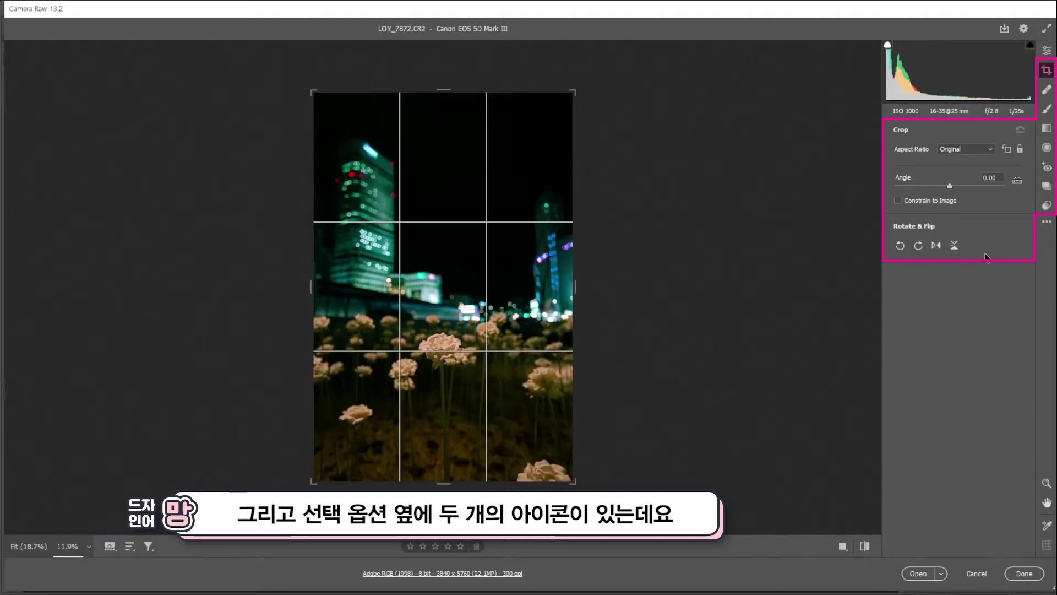
Rotate the crop's aspect ratio to landscape and back, then resize the crop box with the ratio locked and unlocked.
left_click(1007, 148)
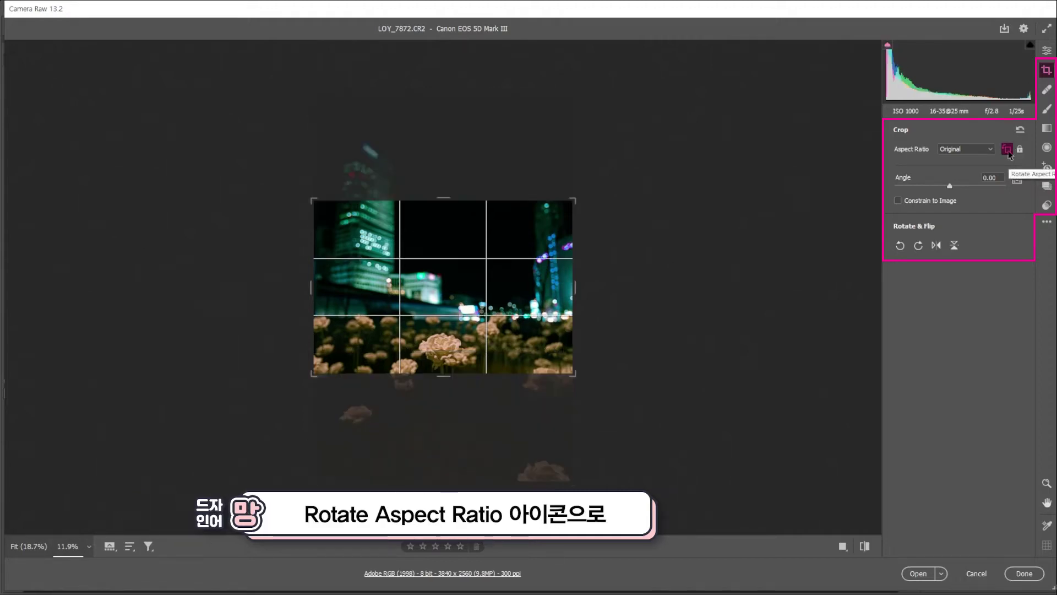
left_click(1007, 148)
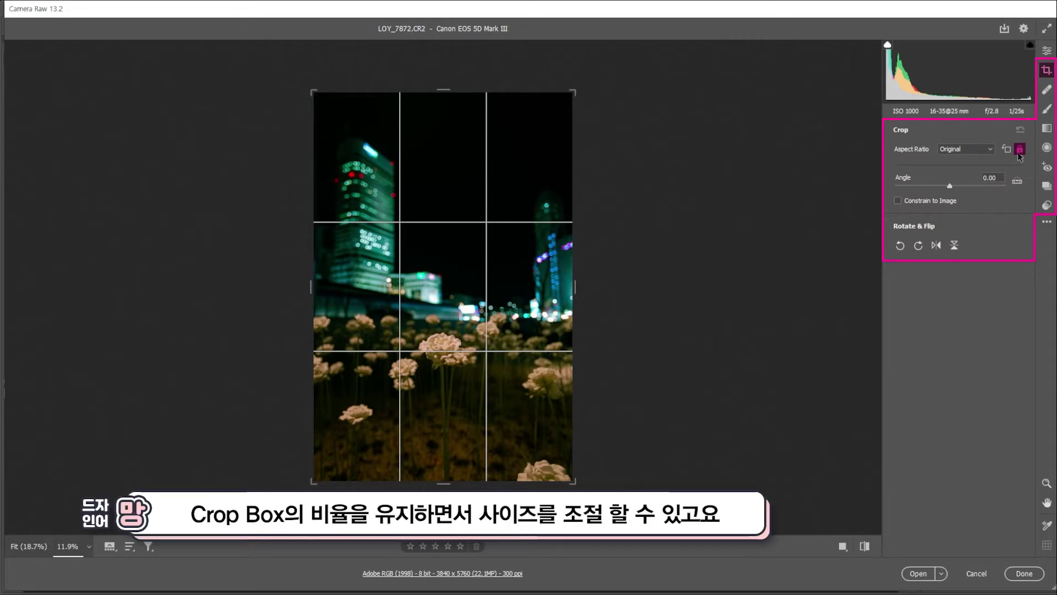
left_click_drag(572, 92, 605, 71)
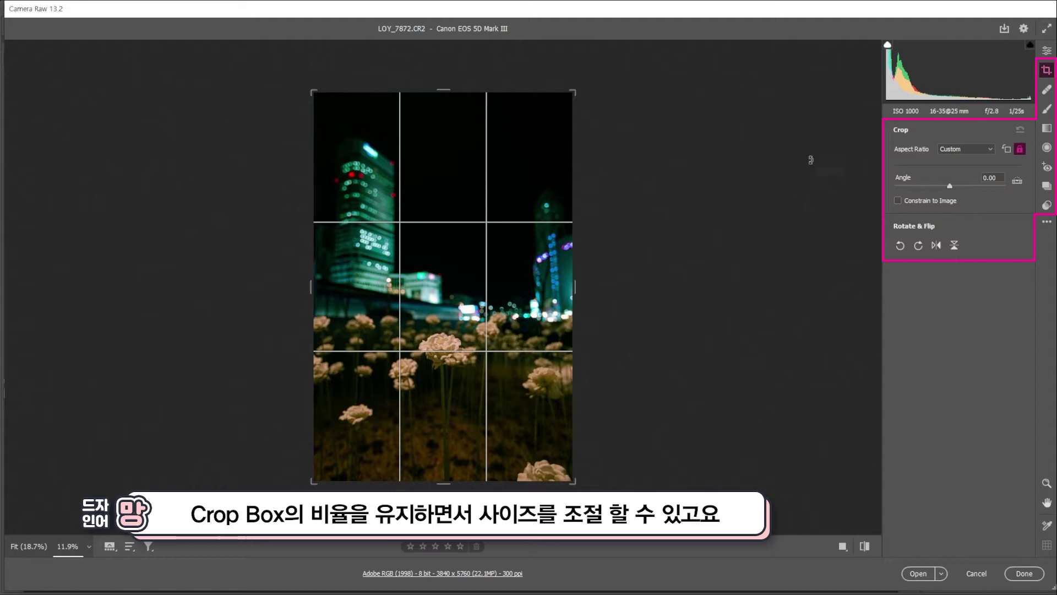
left_click(1020, 149)
mouse_move(573, 92)
left_mouse_down()
mouse_move(484, 110)
mouse_move(468, 165)
mouse_move(472, 229)
mouse_move(618, 196)
mouse_move(542, 17)
mouse_move(576, 91)
left_mouse_up()
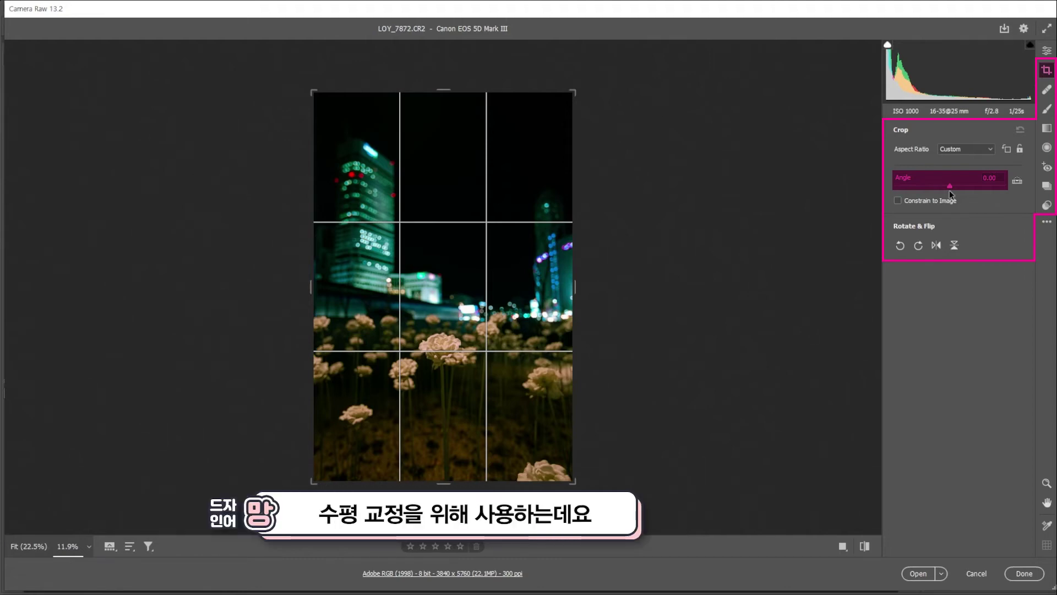
Straighten the photo along the base of the lit buildings, then try crop angles of -45 and 45 with the Straighten tool active.
mouse_move(950, 187)
left_mouse_down()
mouse_move(854, 191)
mouse_move(1048, 194)
mouse_move(861, 202)
mouse_move(949, 187)
left_mouse_up()
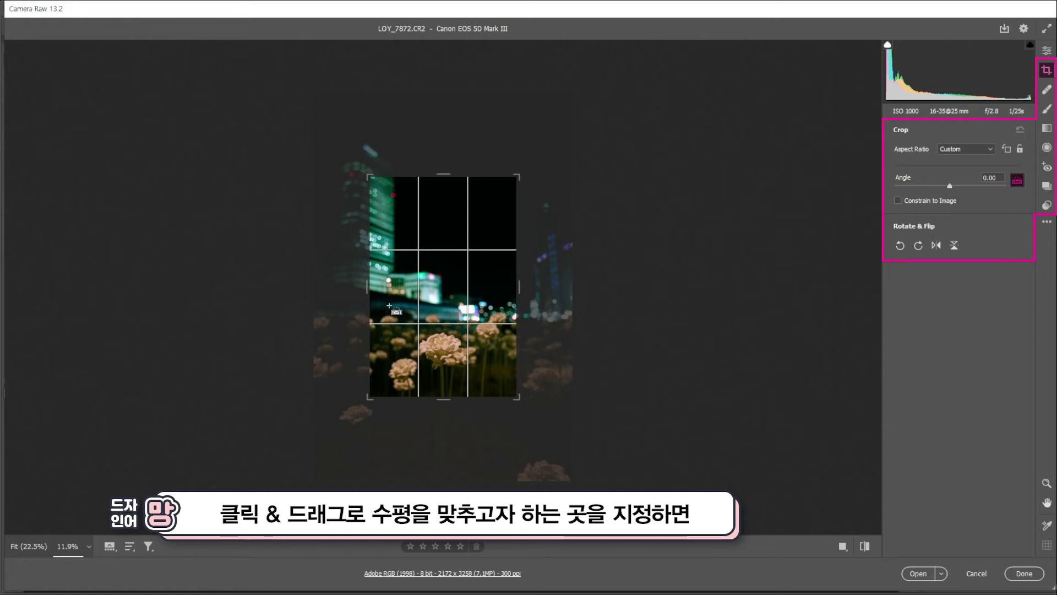
left_click_drag(385, 297, 483, 313)
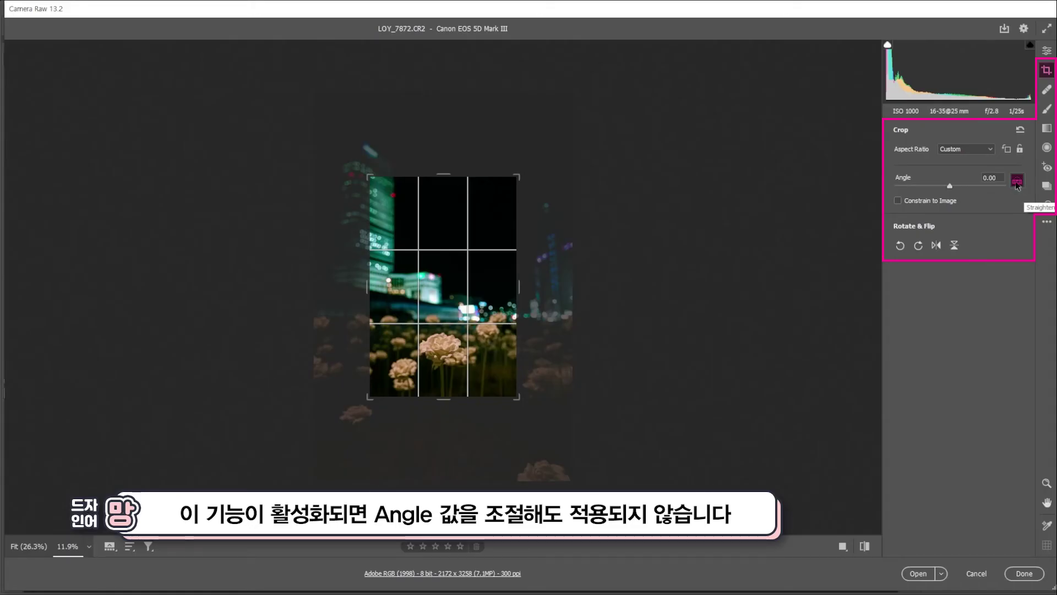
left_click_drag(951, 187, 894, 188)
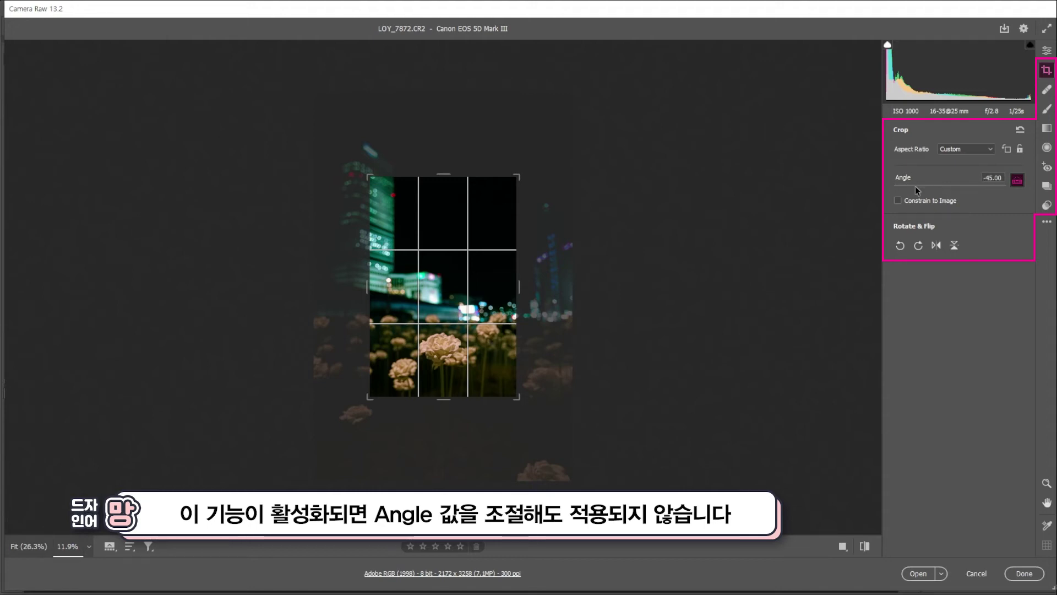
mouse_move(1003, 194)
left_mouse_down()
mouse_move(941, 188)
mouse_move(1006, 186)
left_mouse_up()
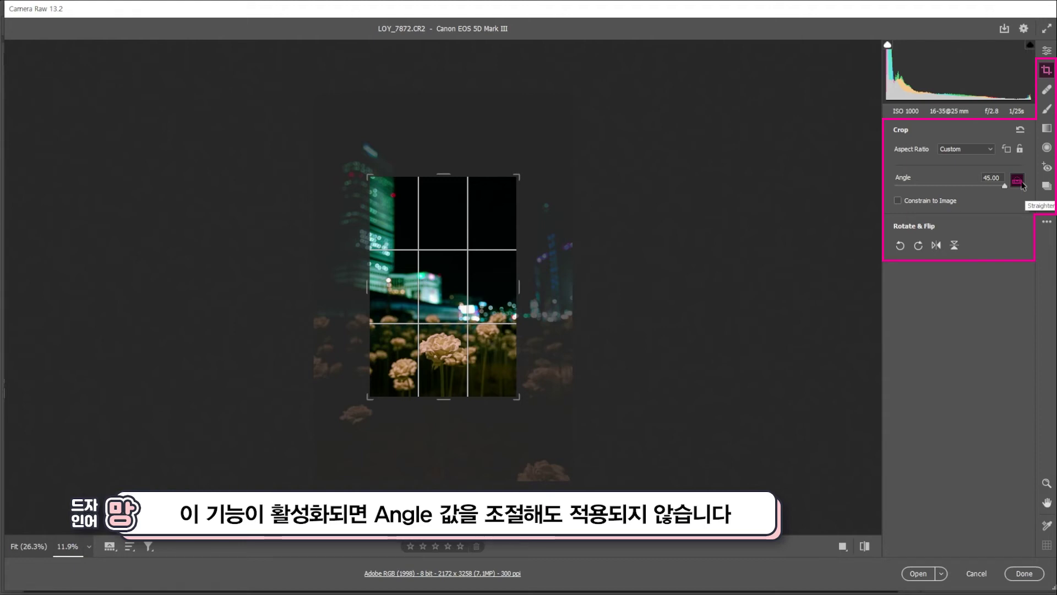
Constrain the crop box to the image and raise the crop angle to its maximum.
left_click(899, 201)
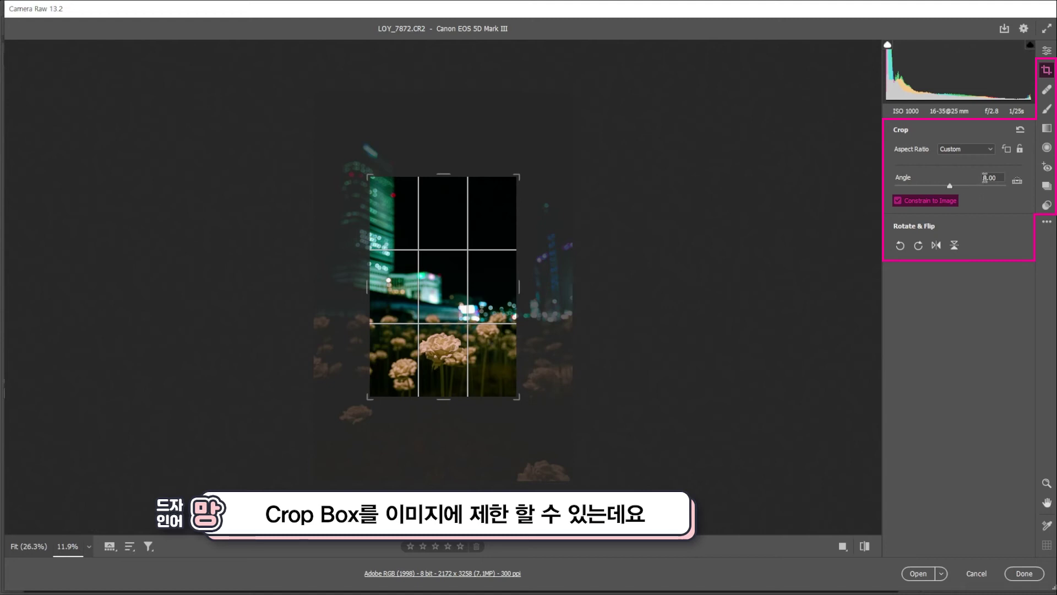
left_click_drag(950, 186, 1005, 186)
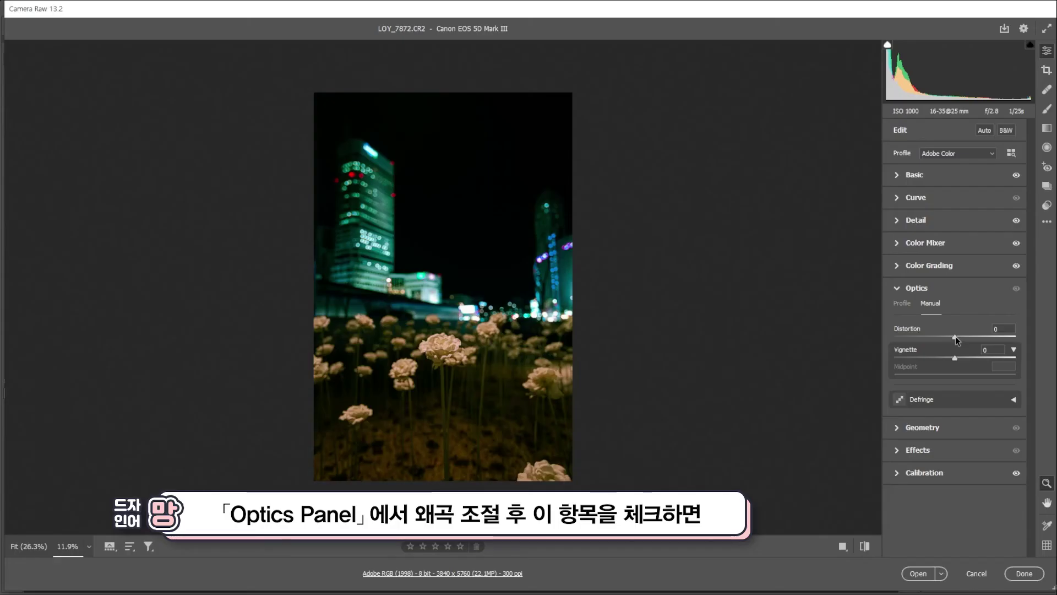
Set the manual lens distortion to +35, then constrain the crop box to the image while increasing the crop angle.
left_click_drag(956, 336, 977, 335)
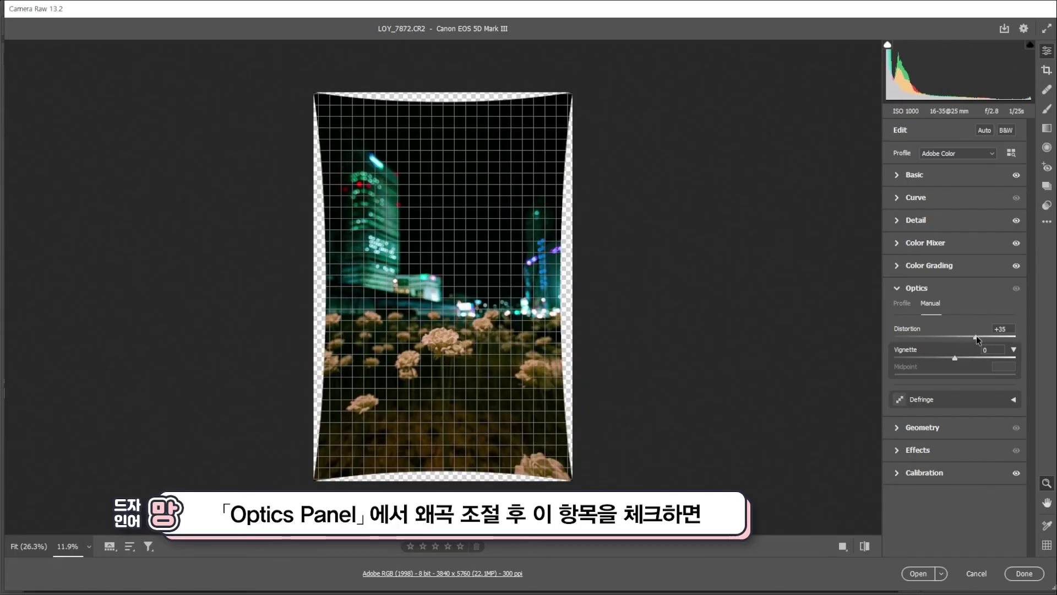
left_click(1049, 71)
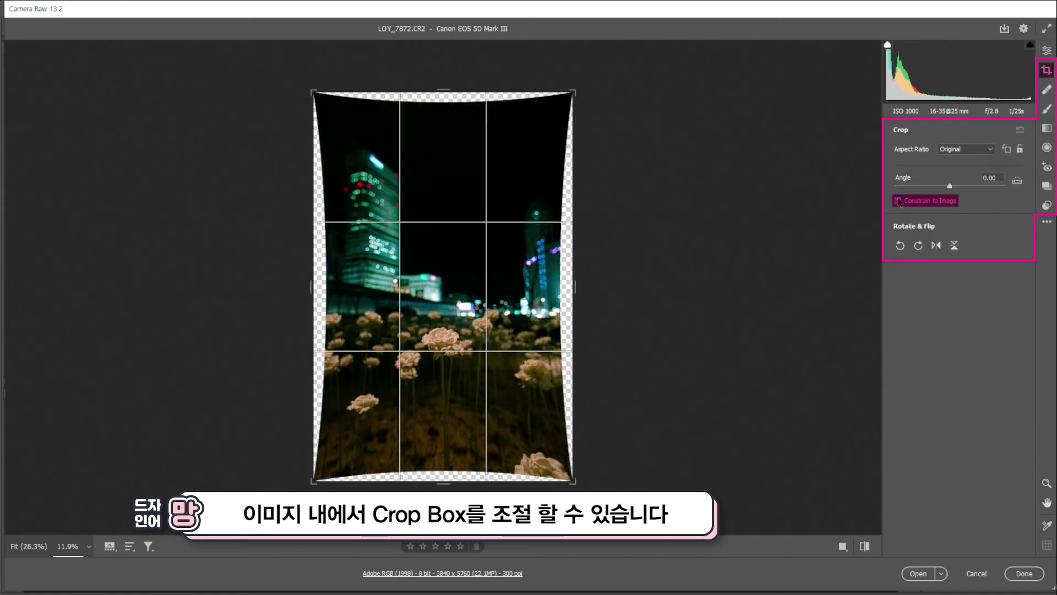
left_click(899, 200)
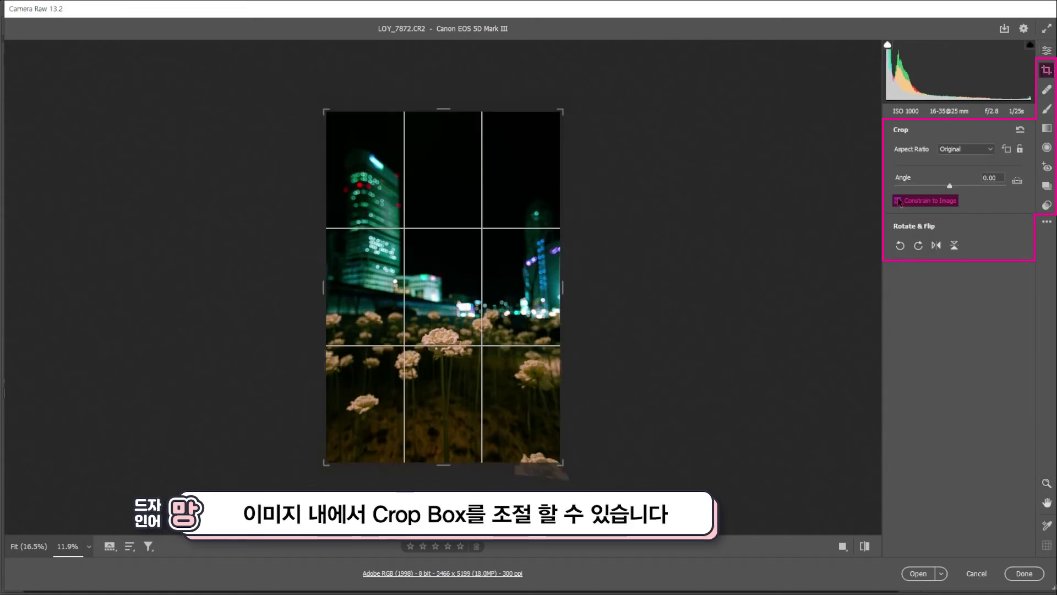
left_click_drag(951, 189, 1011, 190)
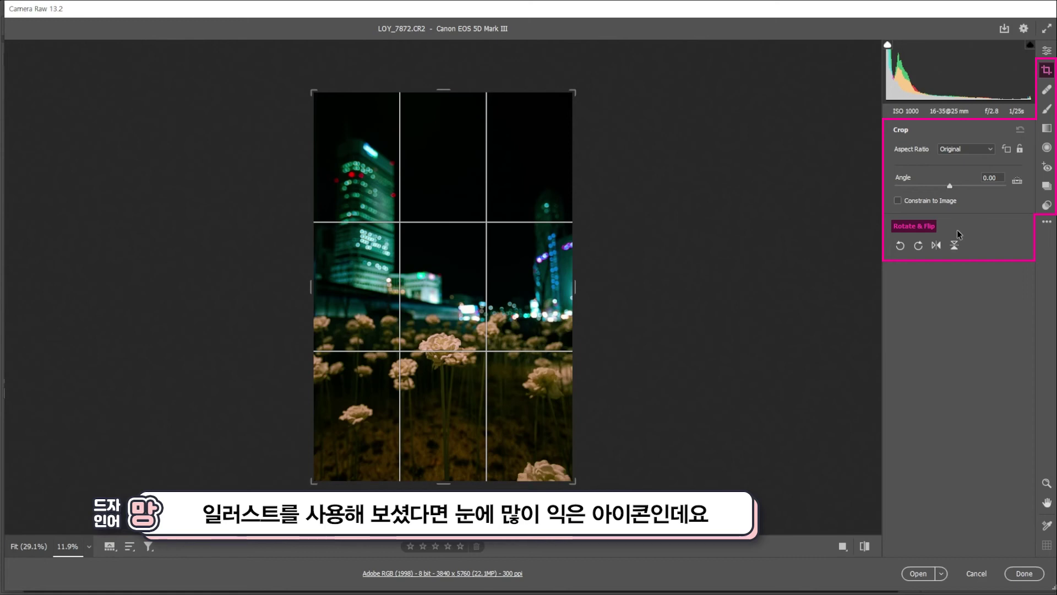
Rotate the image counterclockwise in 90° steps through a full turn.
left_click(899, 249)
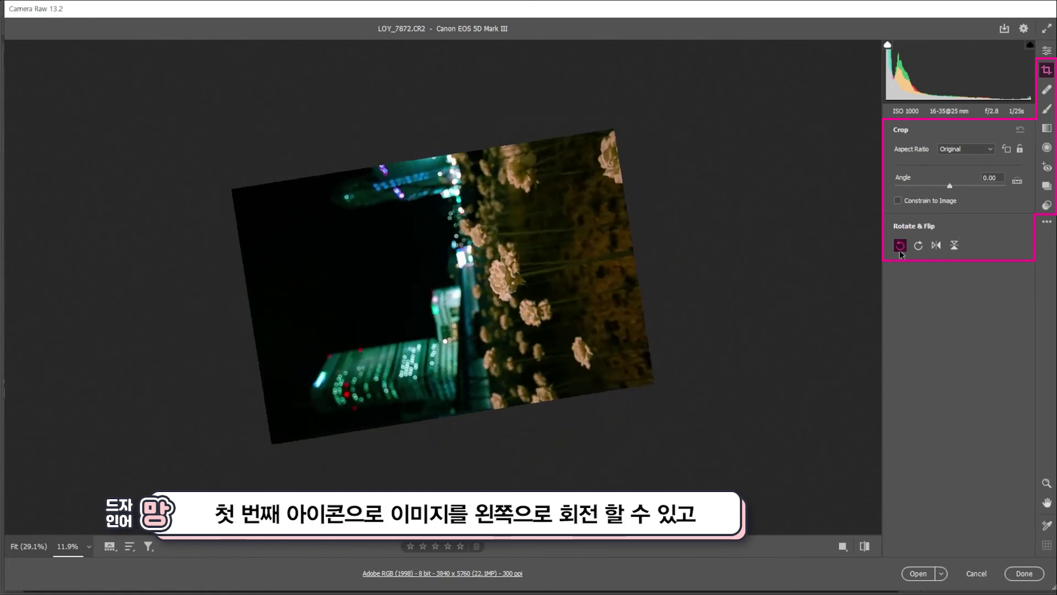
left_click(900, 248)
left_click(900, 248)
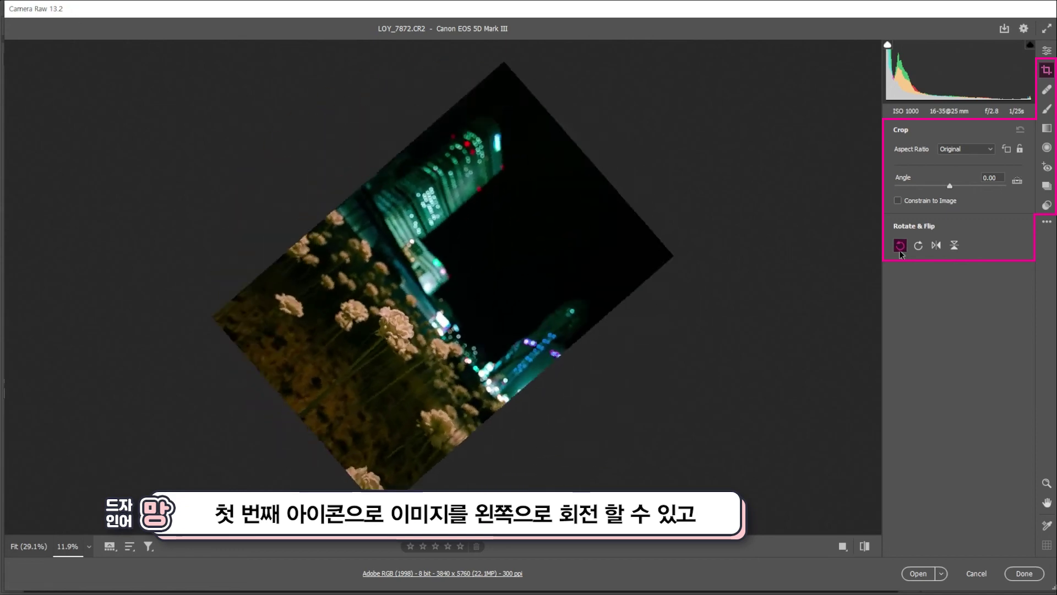
Rotate the image clockwise in 90° steps until it stands upright again.
left_click(924, 248)
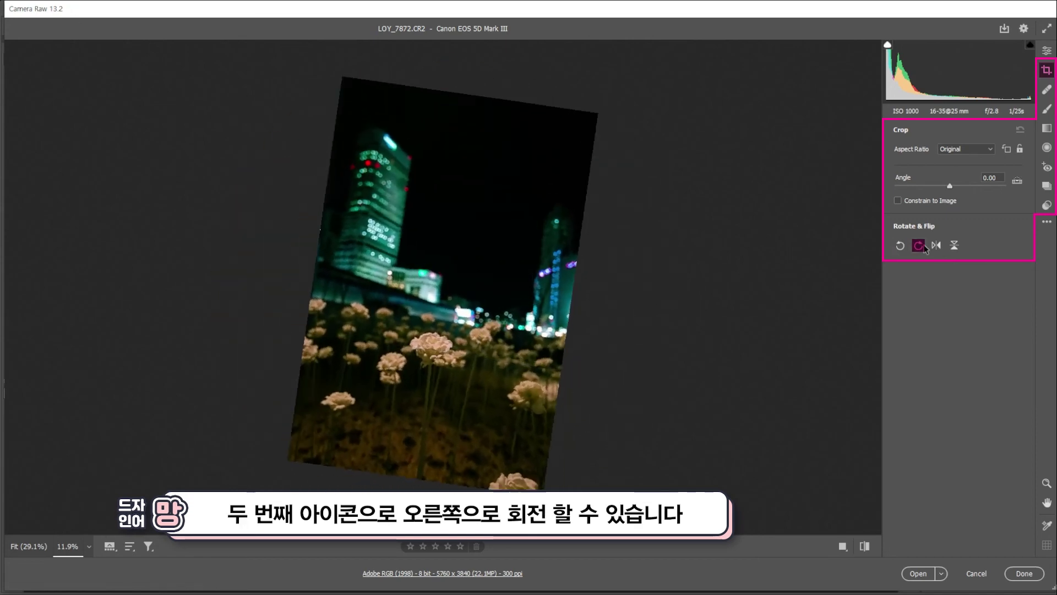
left_click(924, 247)
left_click(920, 247)
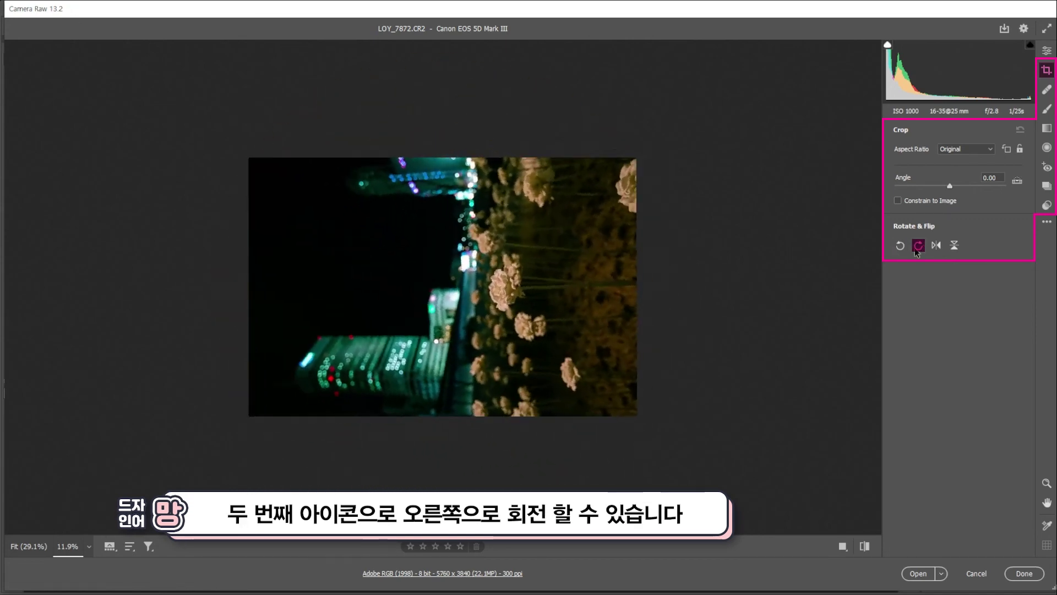
left_click(919, 246)
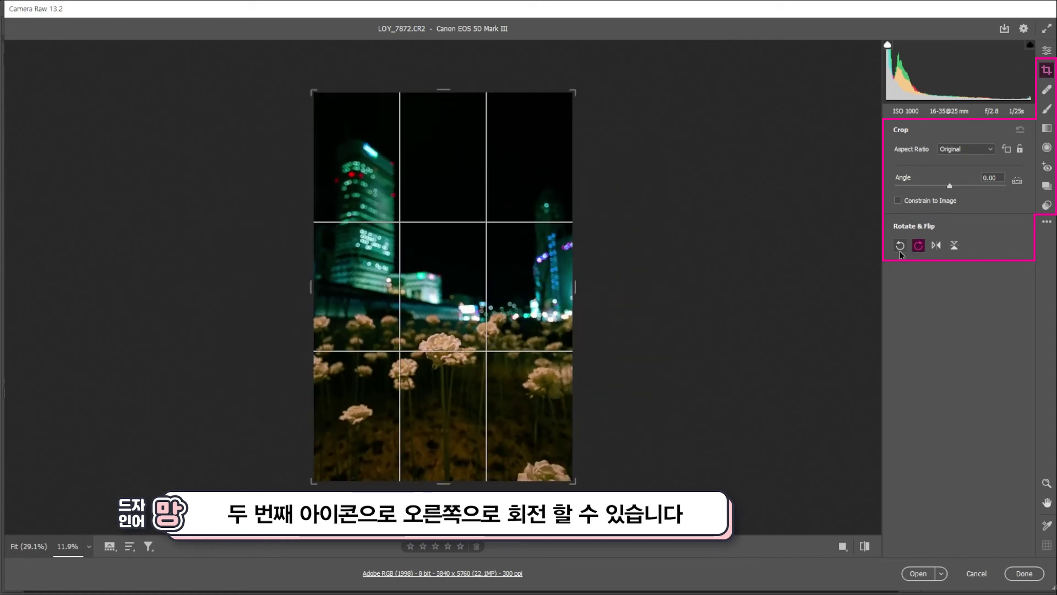
Flip the image horizontally several times, ending in its original orientation.
left_click(934, 249)
left_click(934, 249)
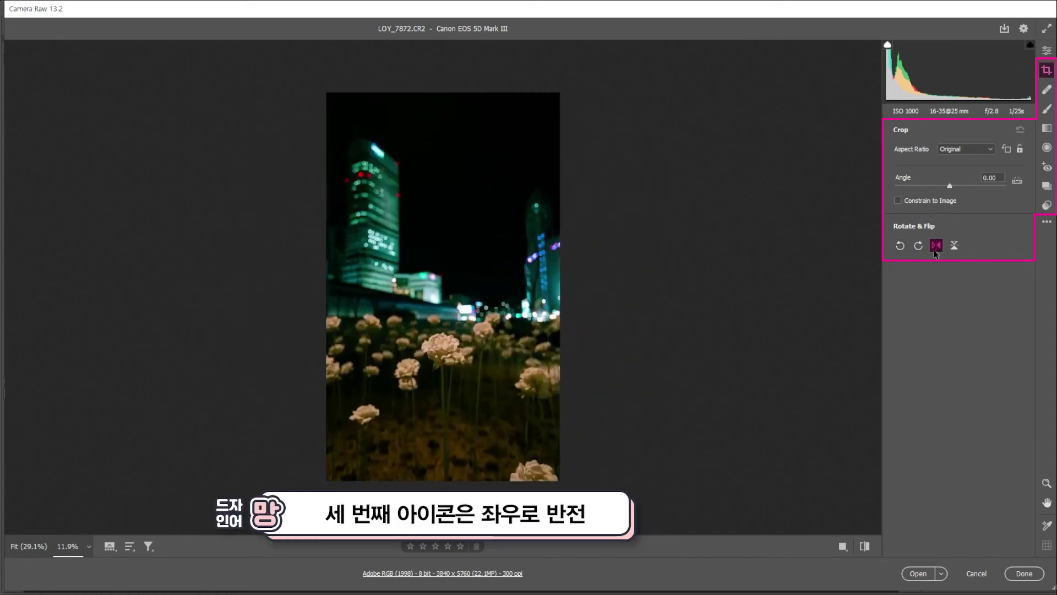
left_click(934, 250)
left_click(934, 249)
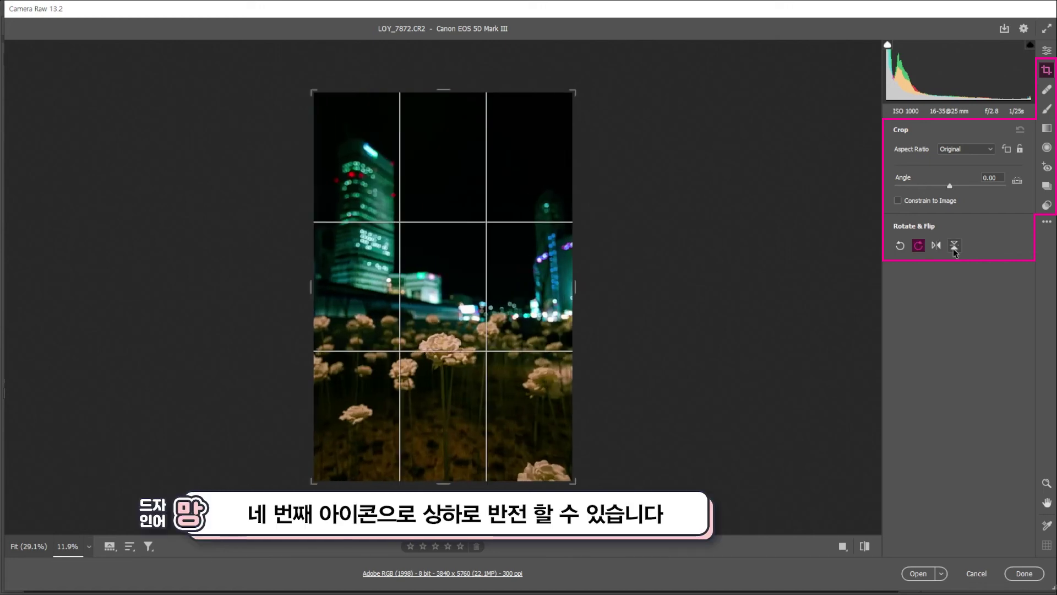
Flip the image vertically several times, ending with it upright.
left_click(953, 249)
left_click(954, 249)
left_click(954, 249)
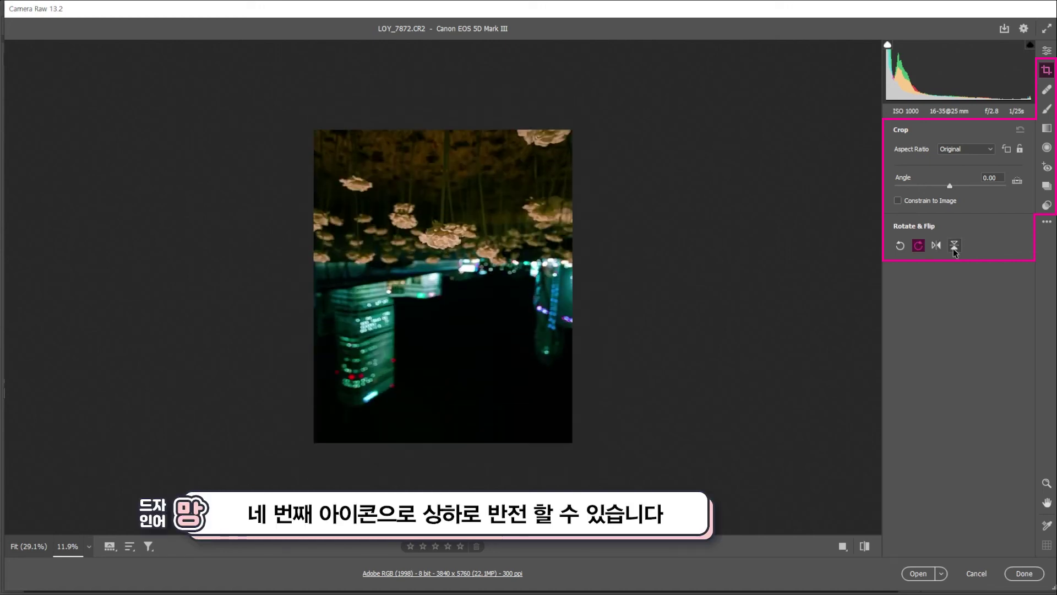
left_click(953, 249)
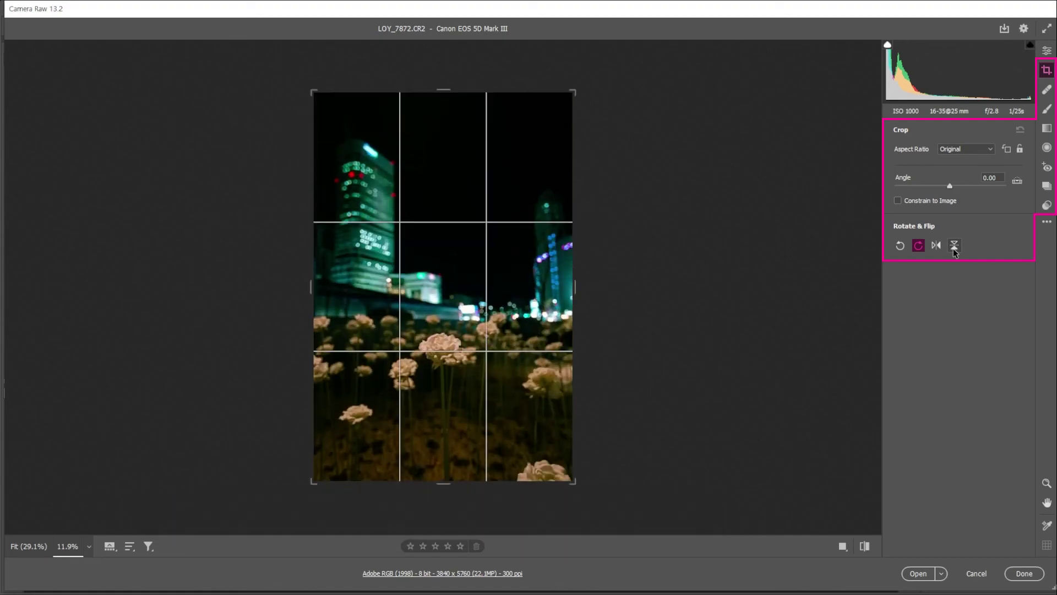